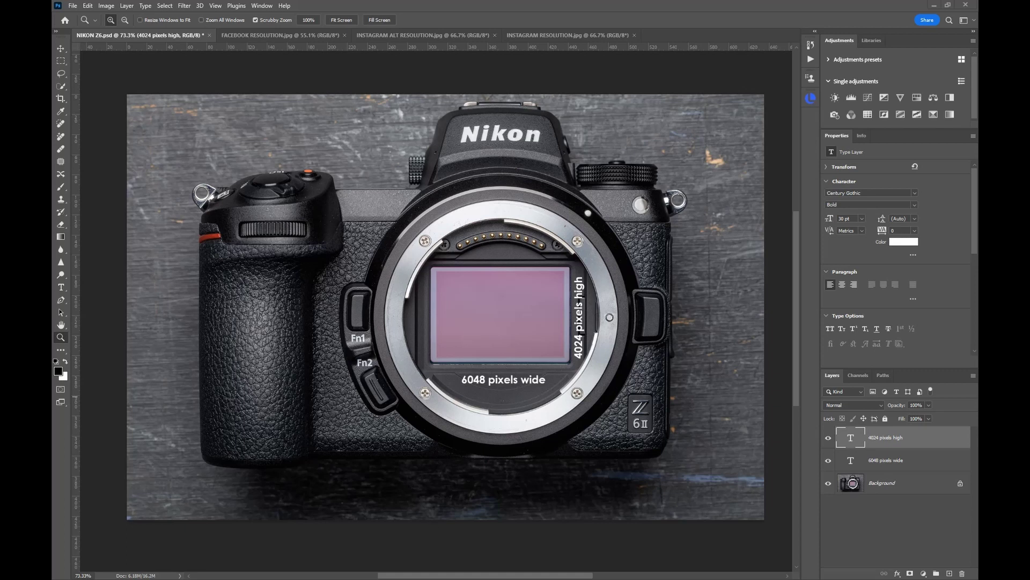
Switch to the FACEBOOK RESOLUTION example with its 1200 × 630 pixel photo
click(275, 35)
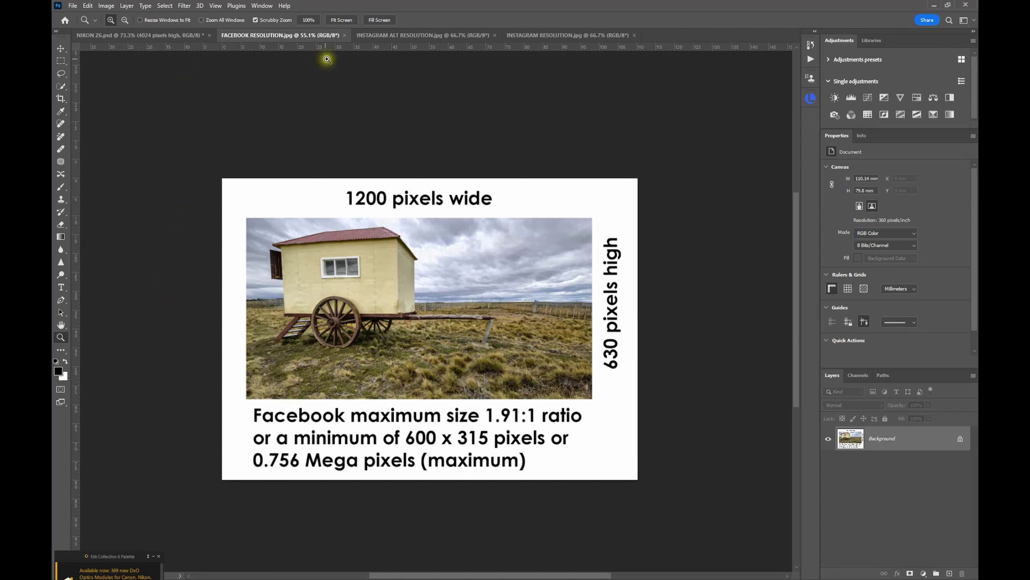
Step through the portrait and the square 1080 × 1080 Instagram resolution examples
click(395, 35)
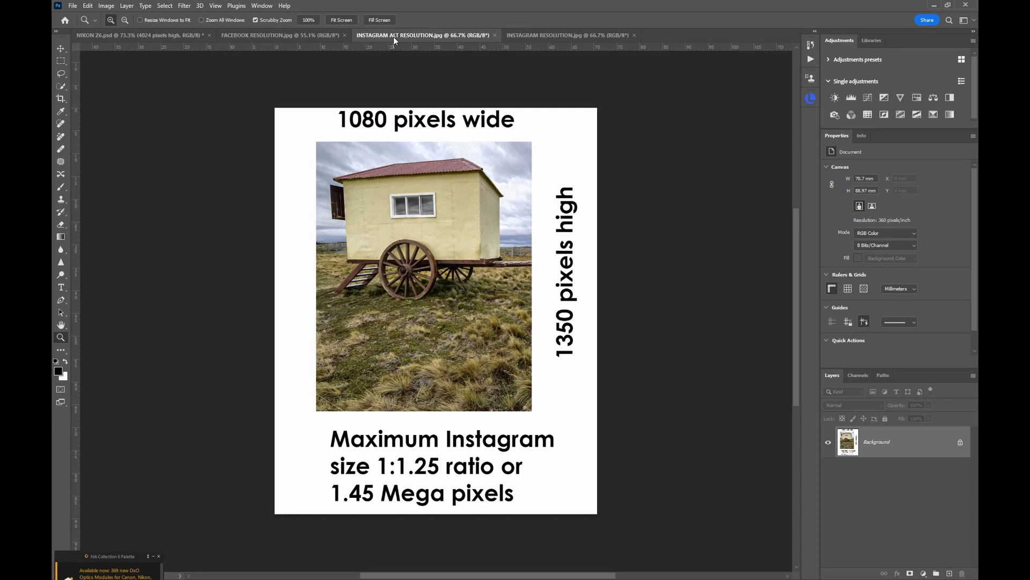
click(539, 36)
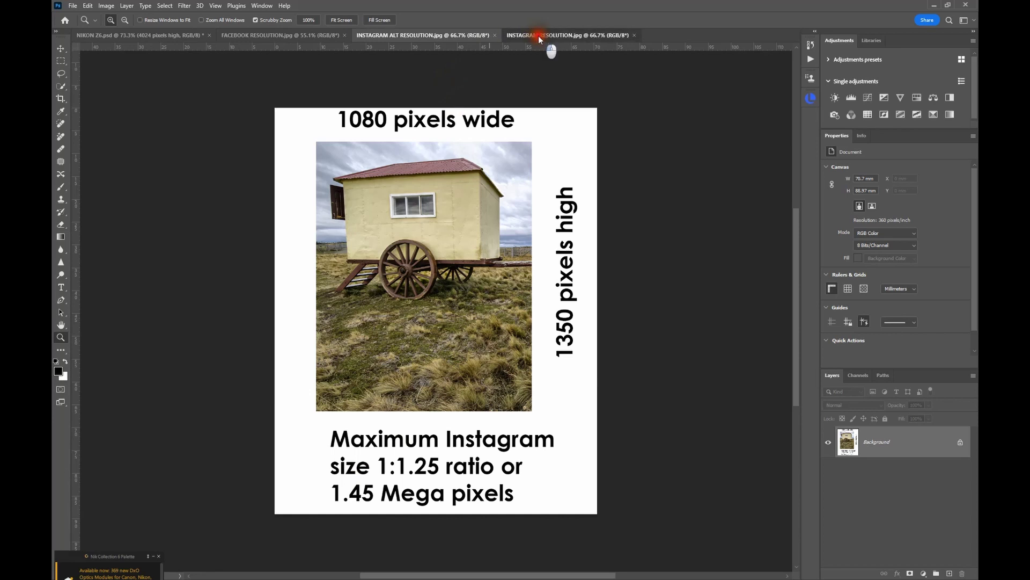
click(242, 409)
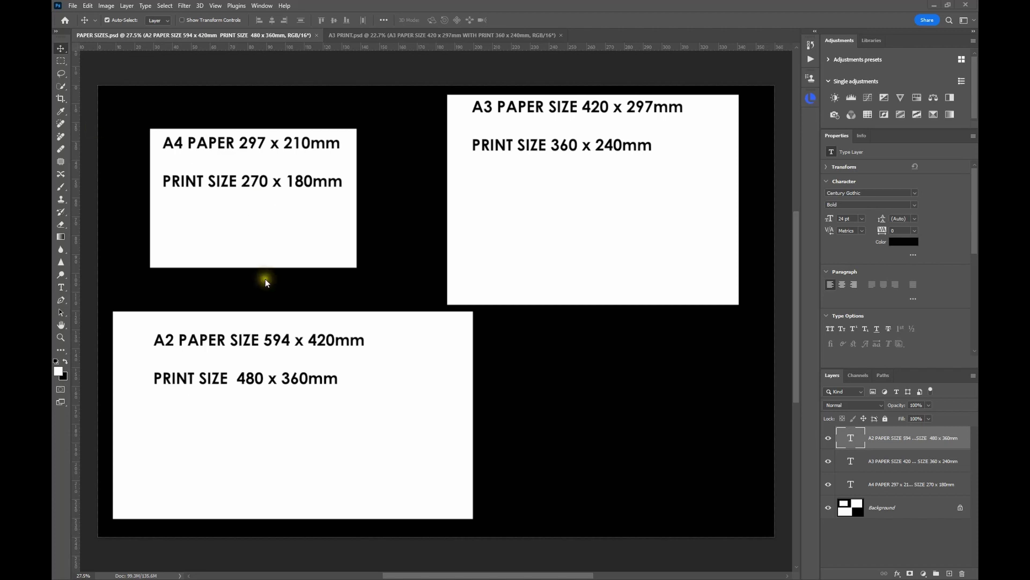
Move from PAPER SIZES to the A3 PRINT canyon layout, a 360 × 240mm print on A3
click(385, 35)
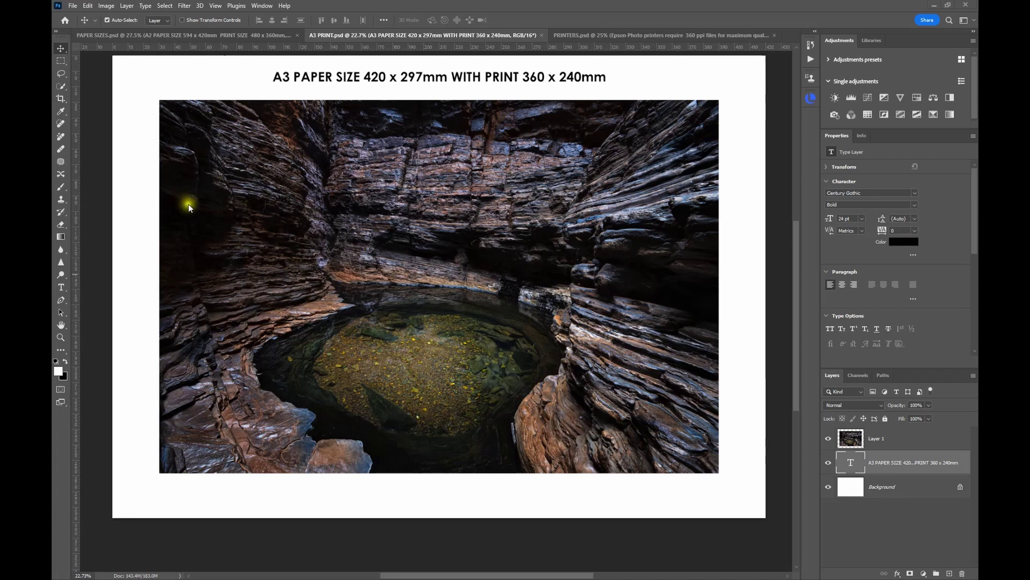
View the PRINTERS slide listing Canon 300 ppi and Epson 360 ppi
click(662, 35)
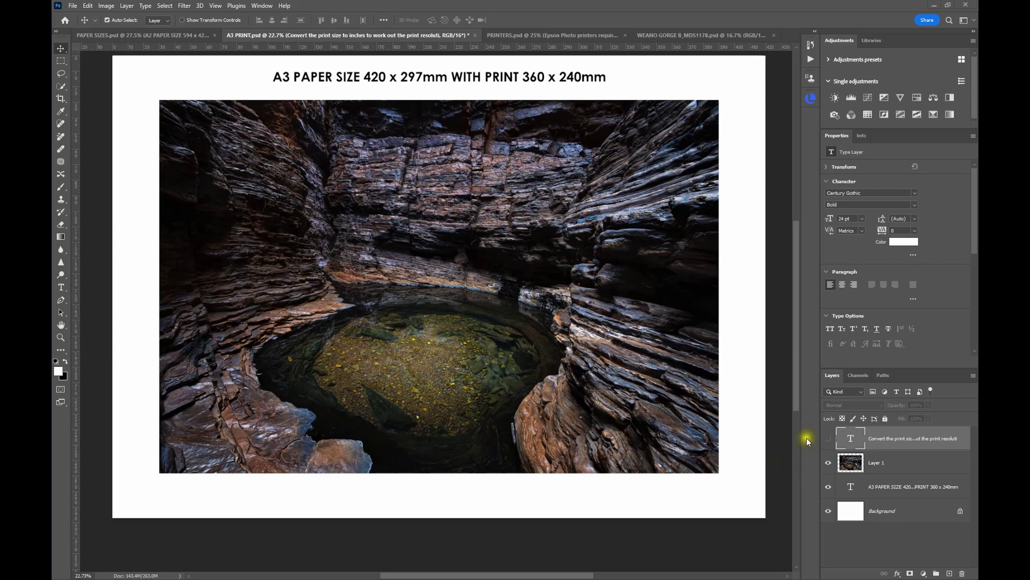
Reveal the A3 print-size calculation text, then bring the WEANO GORGE photo forward
click(828, 439)
click(828, 439)
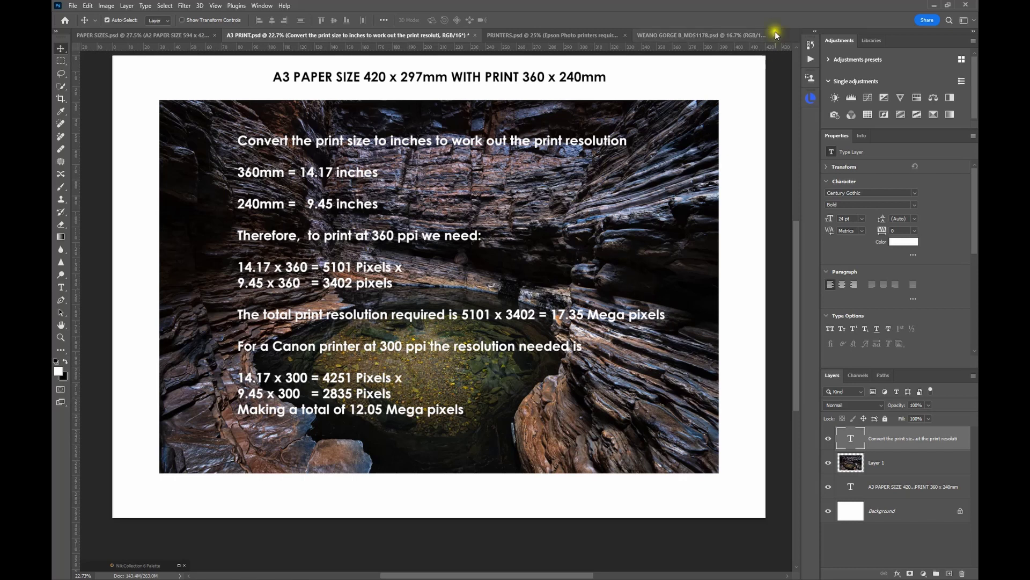
click(679, 38)
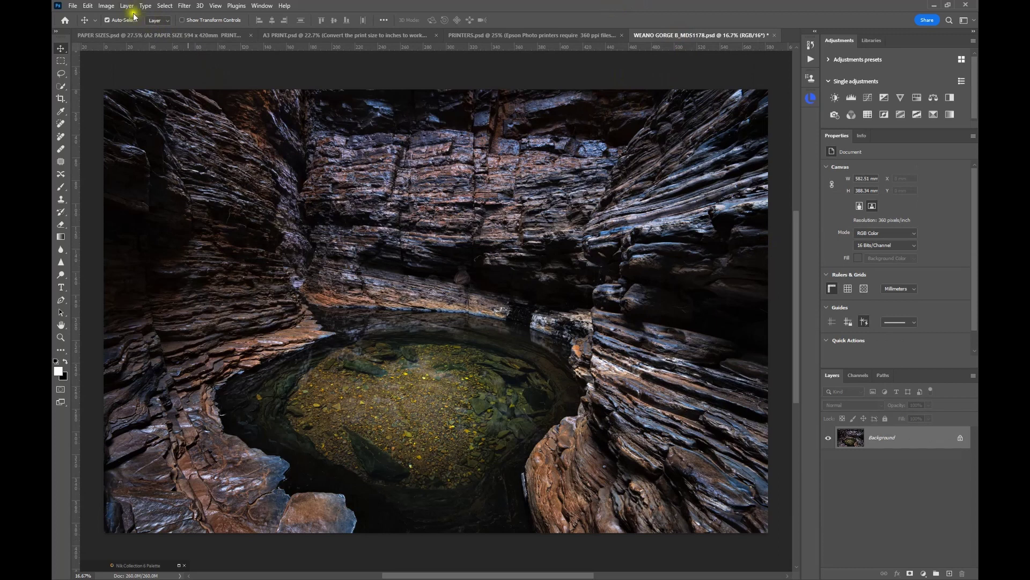
Open Image Size for the gorge photo, showing 8256 × 5504 pixels at 360 ppi
click(106, 6)
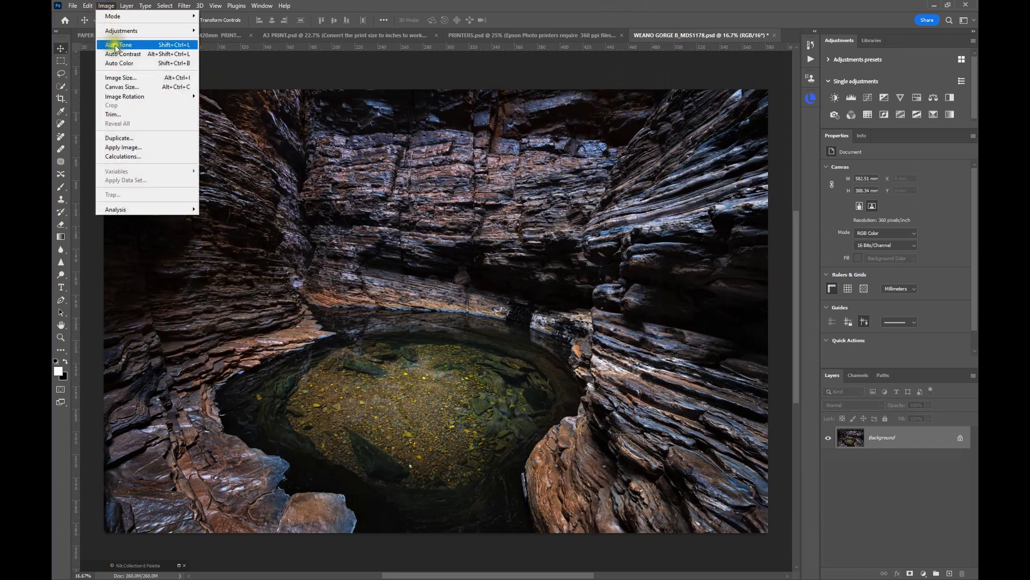
click(120, 77)
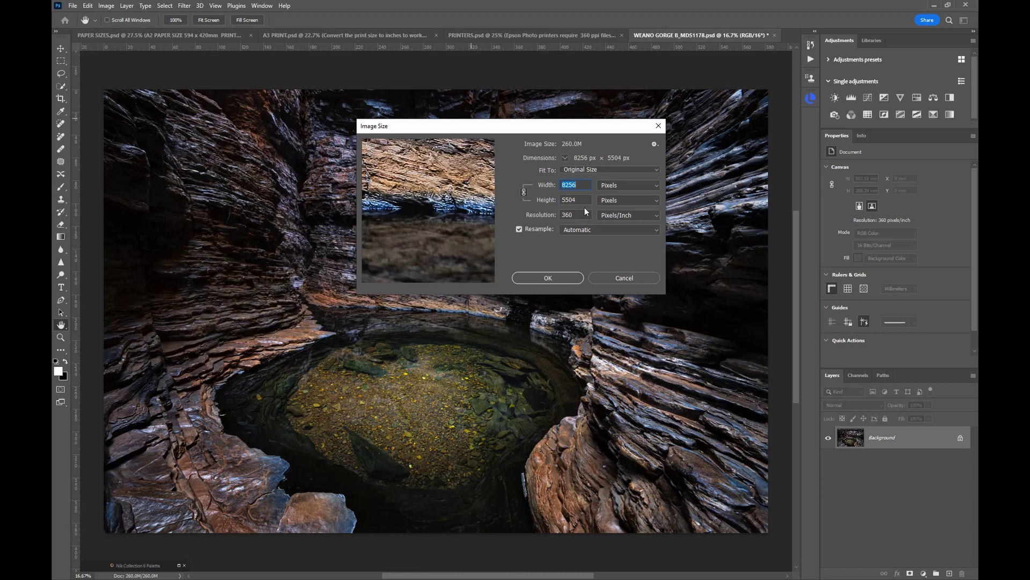
Resize the gorge photo to 360 × 240 mm at 360 ppi with Automatic resampling
click(619, 189)
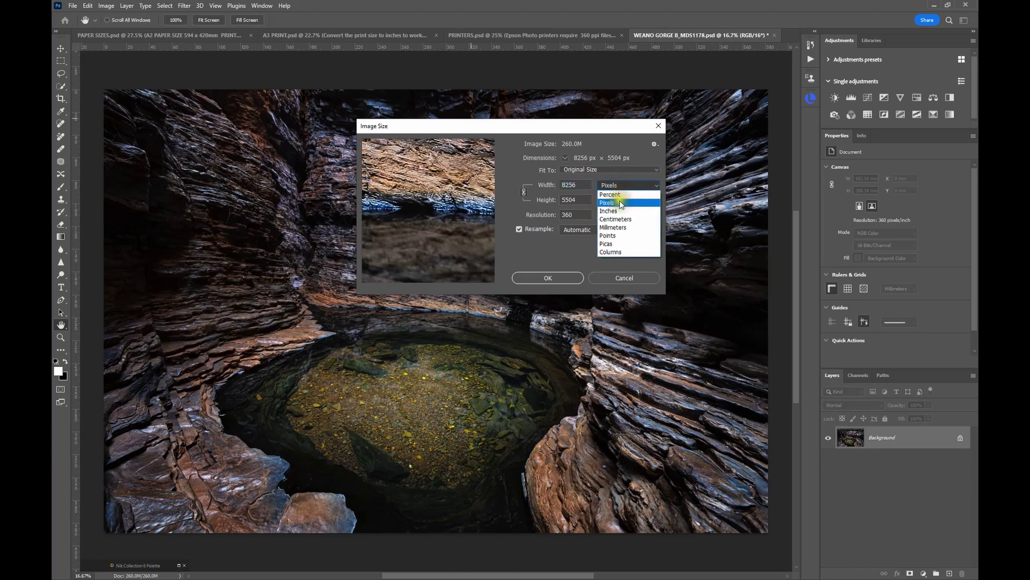
click(613, 227)
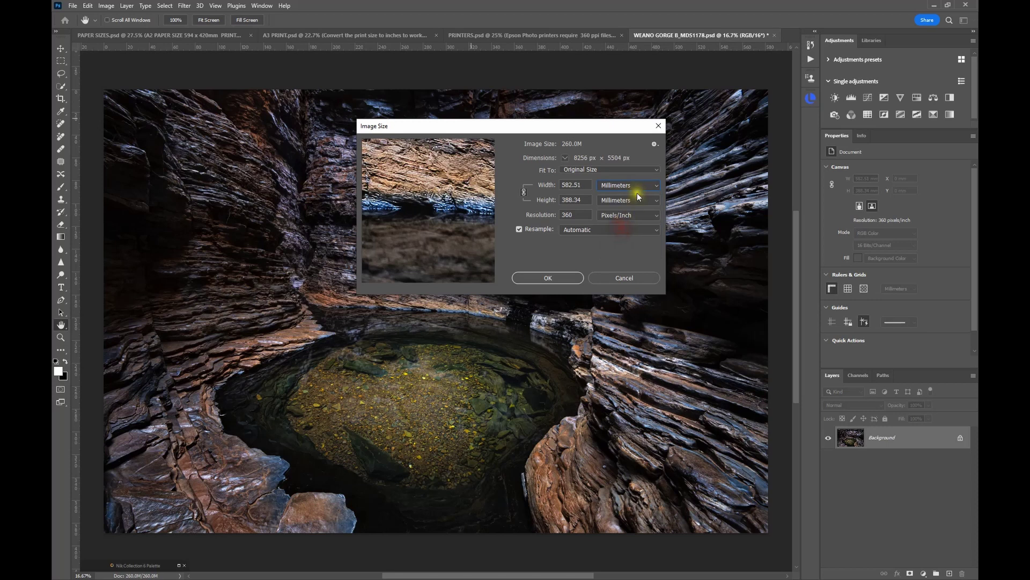
double_click(585, 183)
text(360)
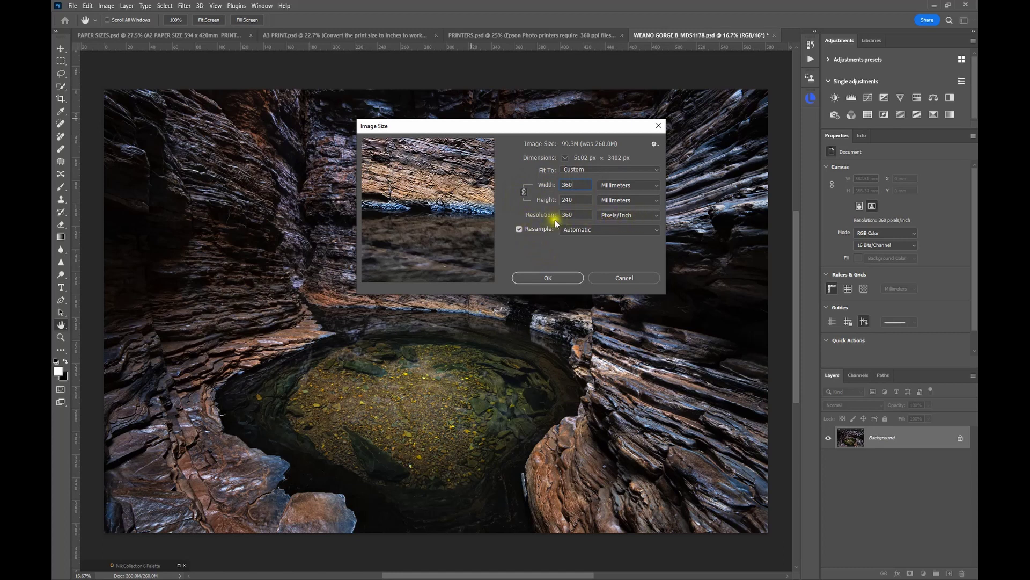
click(609, 228)
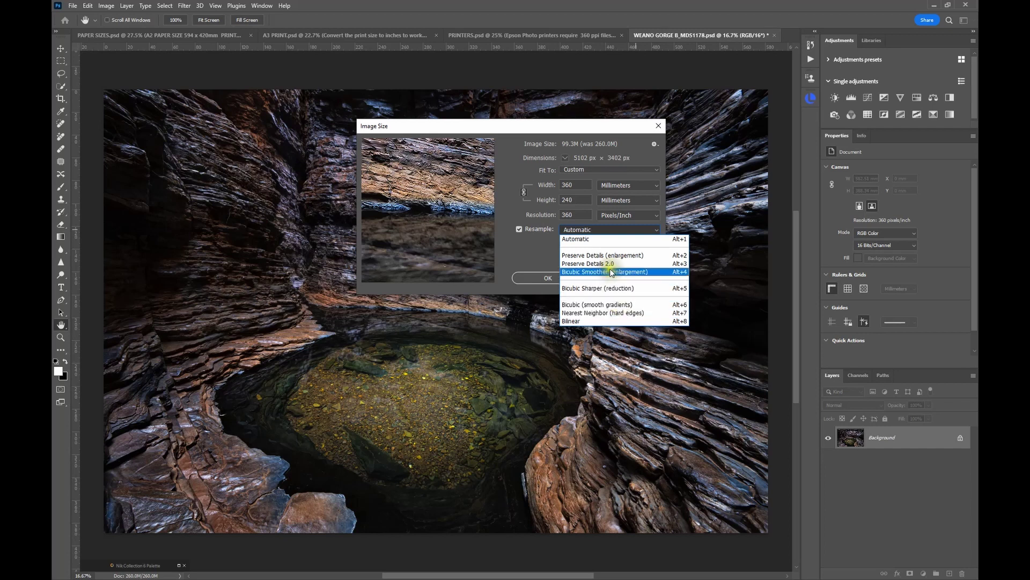
click(598, 238)
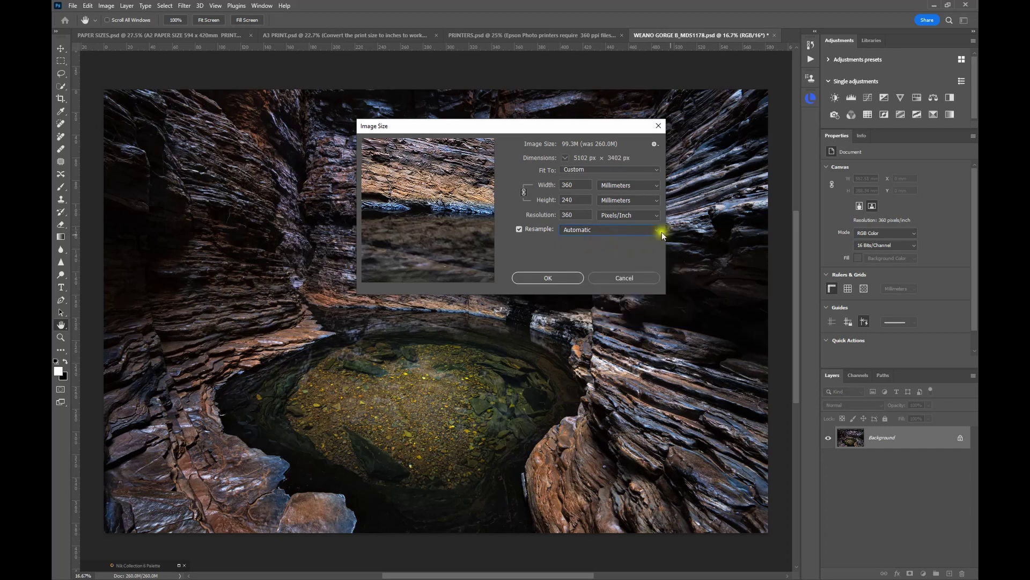
click(550, 277)
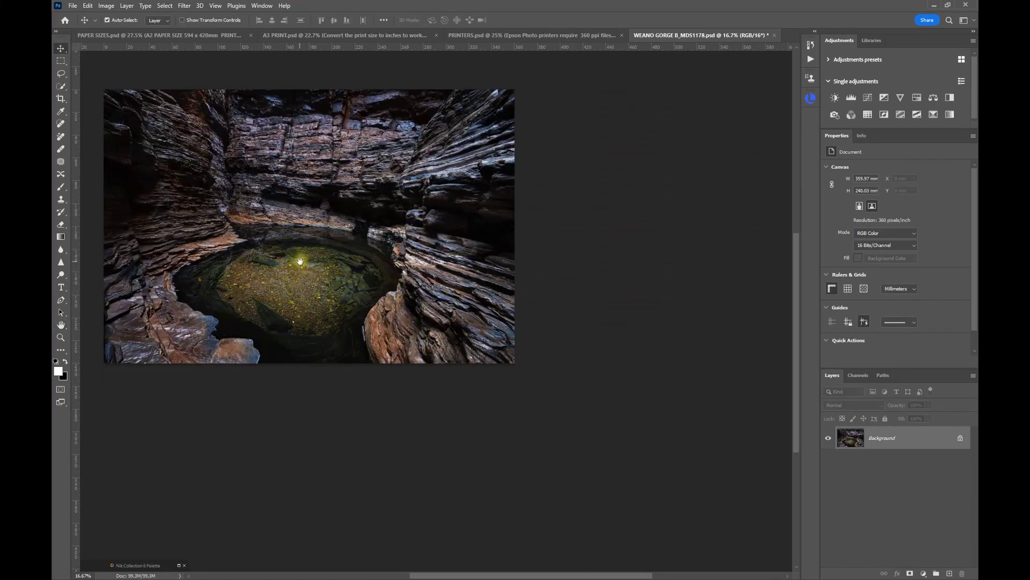
drag(293, 252, 429, 333)
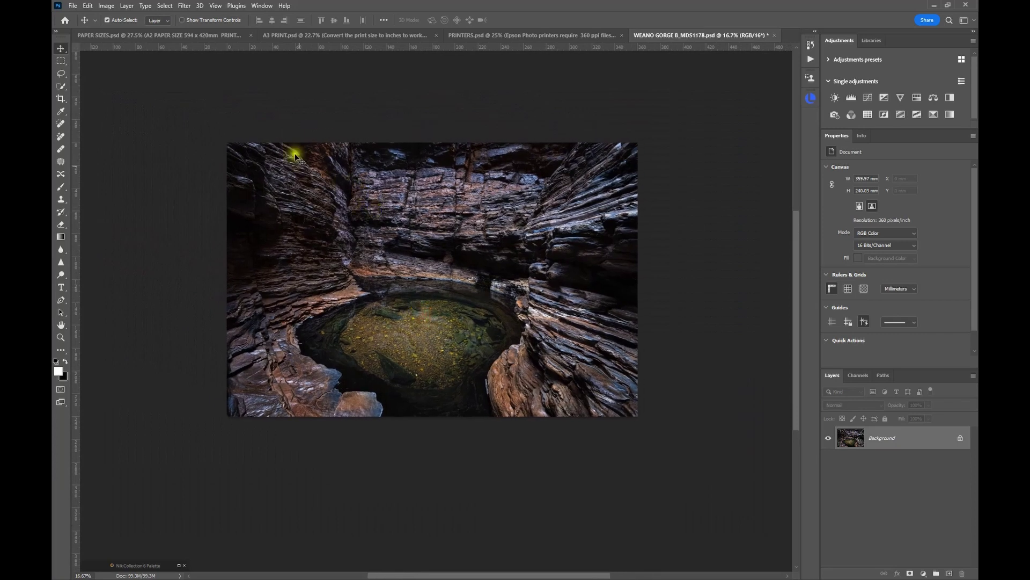
click(114, 7)
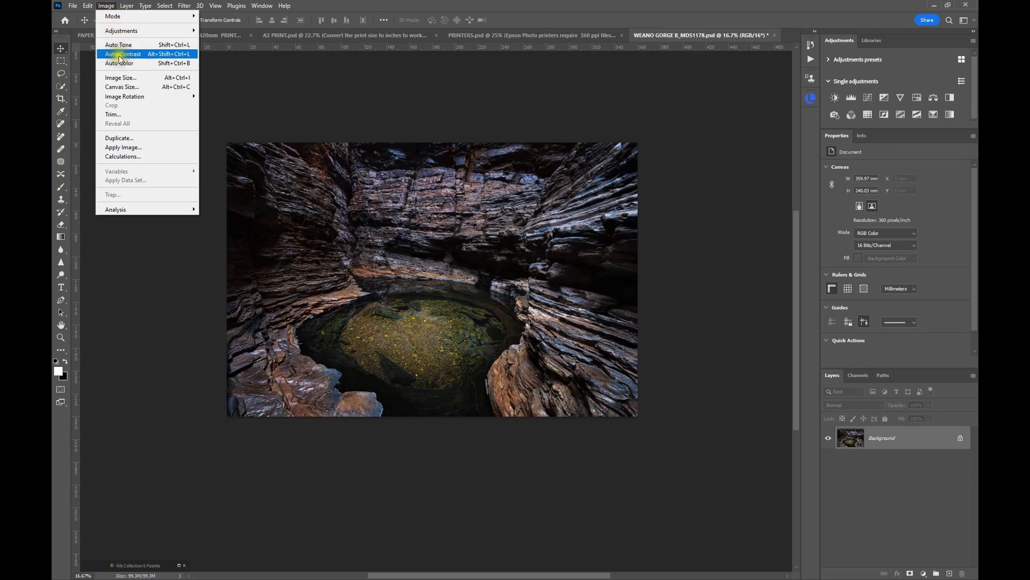
click(121, 77)
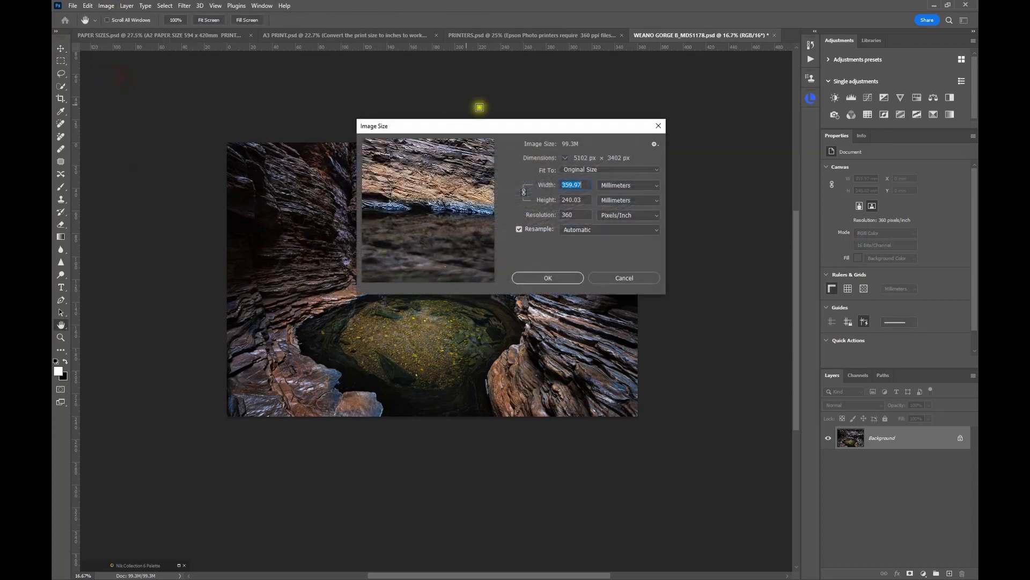
click(617, 185)
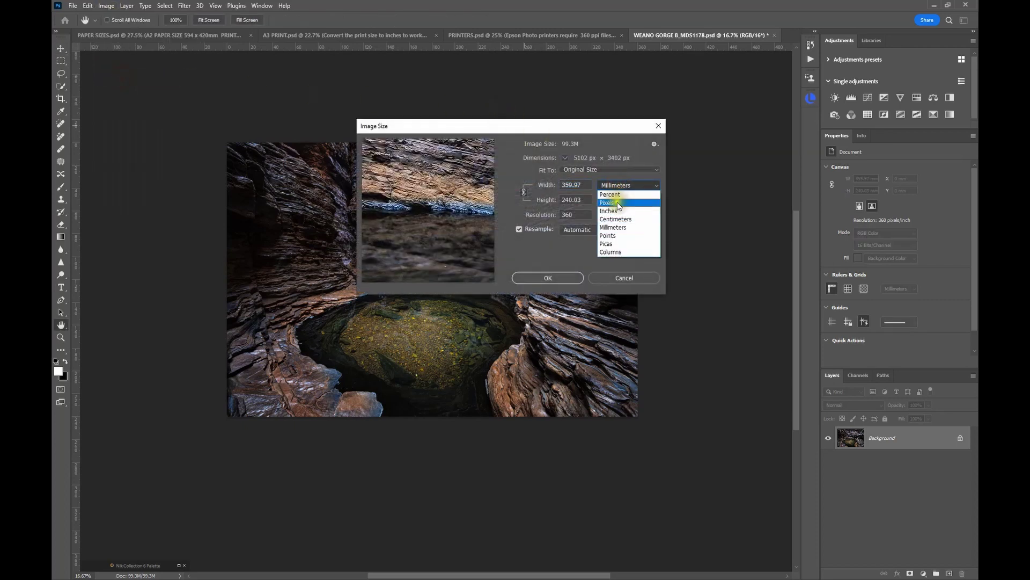
click(610, 203)
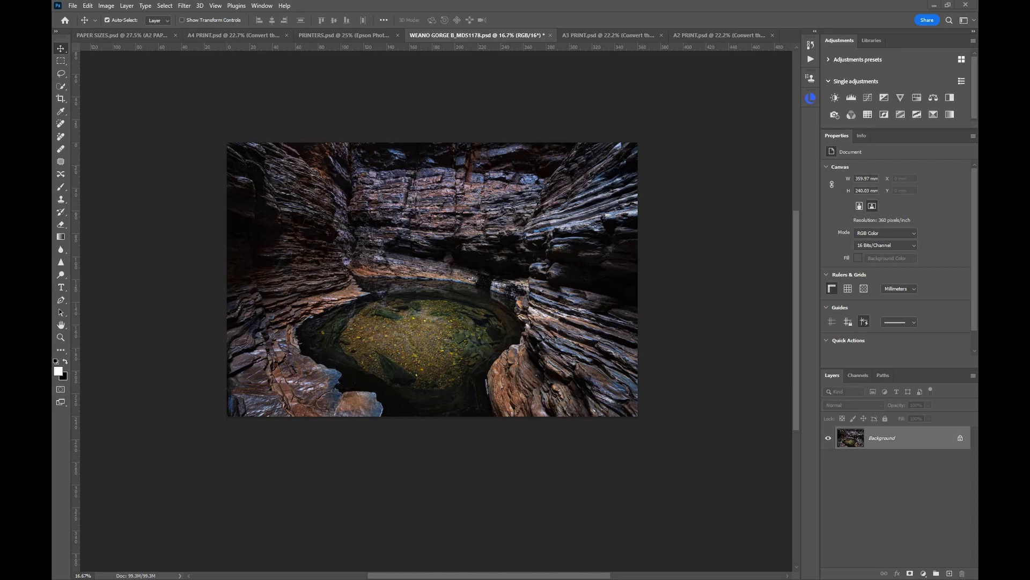
Show the A4 PRINT layout: 270 × 180mm needs 9.76 megapixels at 360 ppi
click(240, 35)
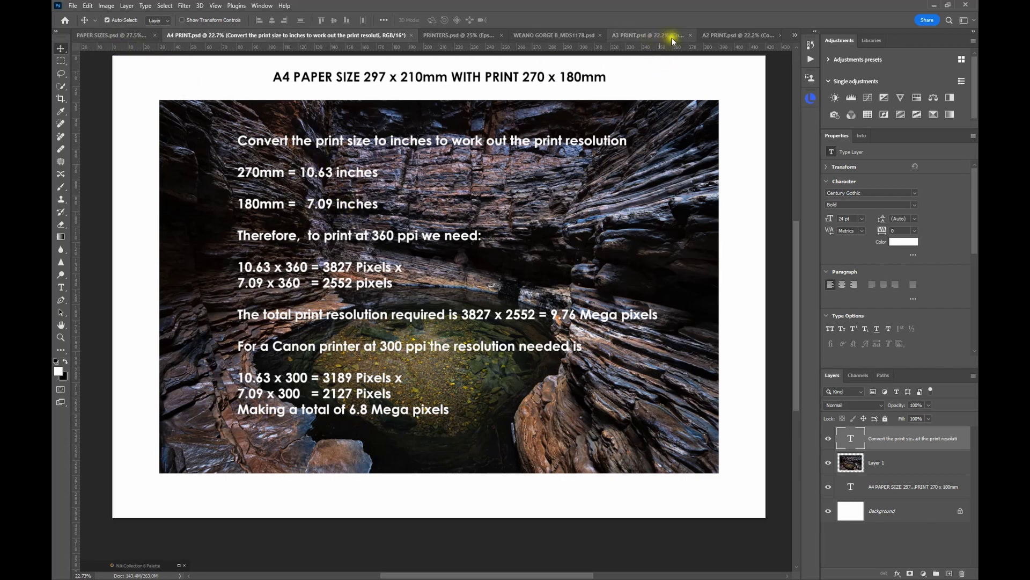
Switch to the A2 PRINT layout's 480 × 360mm calculations and pick the Zoom tool
click(721, 35)
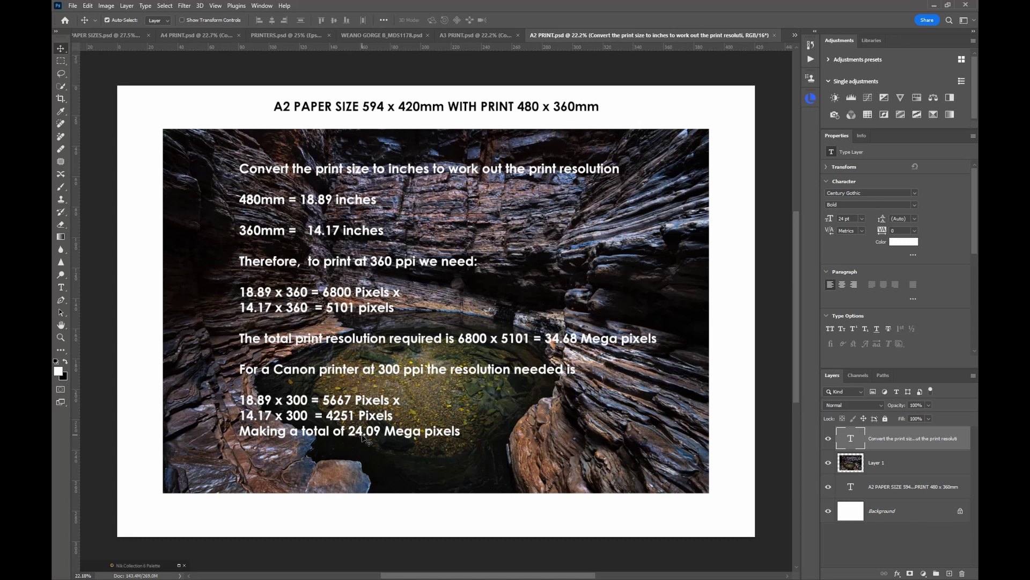
key(z)
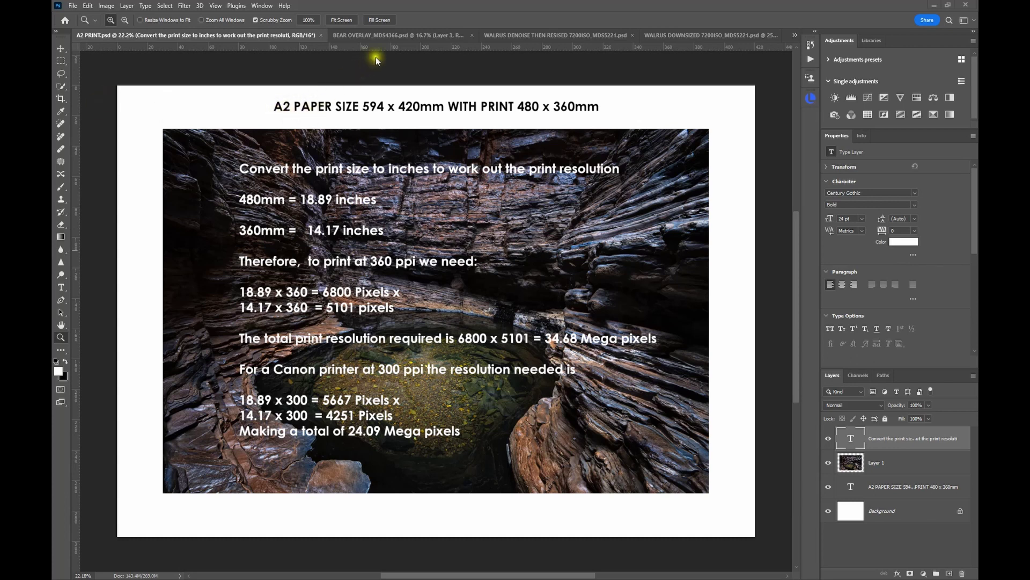
Bring up BEAR OVERLAY and toggle Layer 3's translucent crop overlay off and back on
click(384, 34)
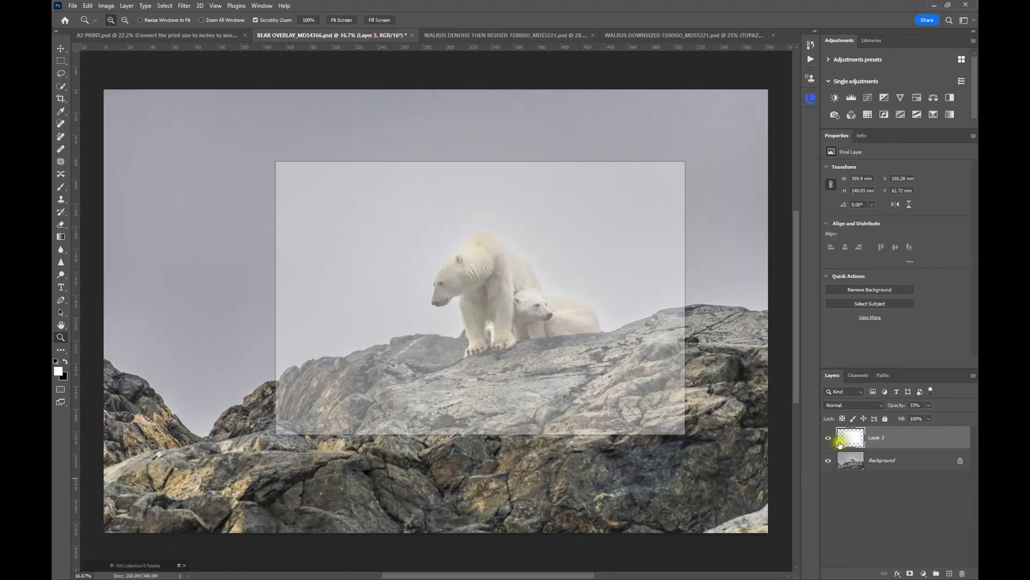
click(829, 440)
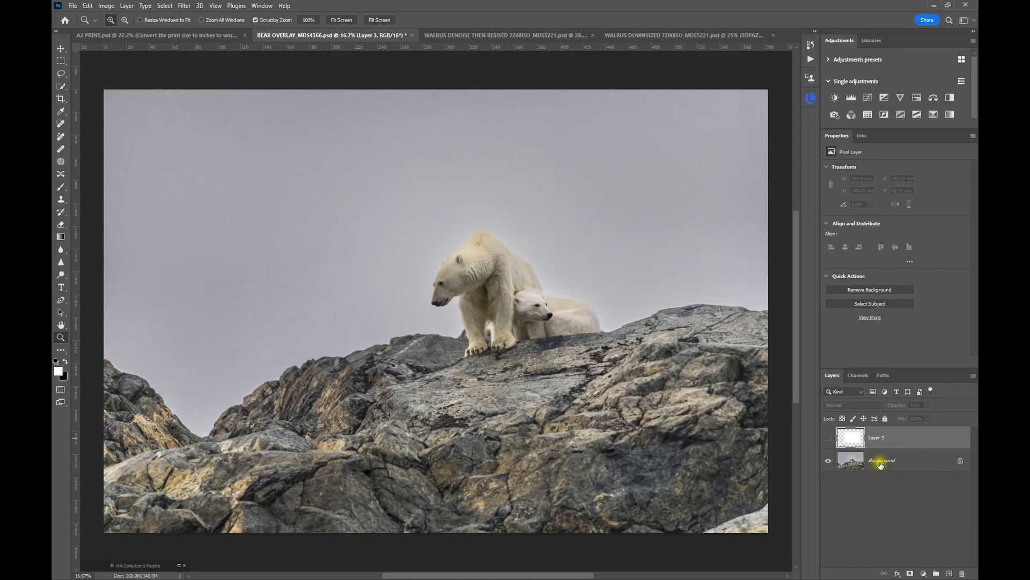
click(828, 437)
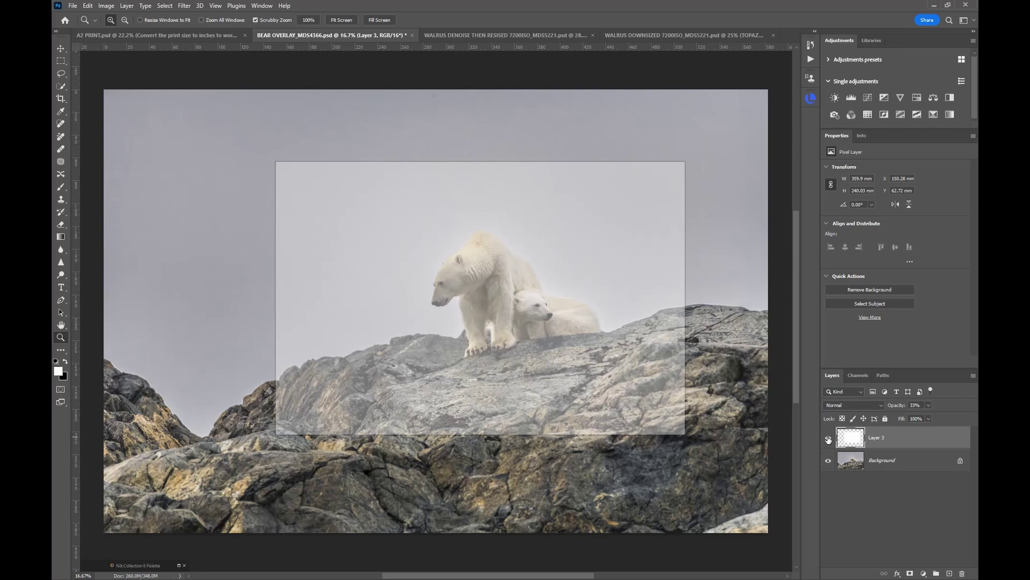
In WALRUS DENOISE THEN RESISED, compare the eye at 100% with TOPAZ DENOISE AUTO hidden, then shown
click(501, 37)
click(828, 437)
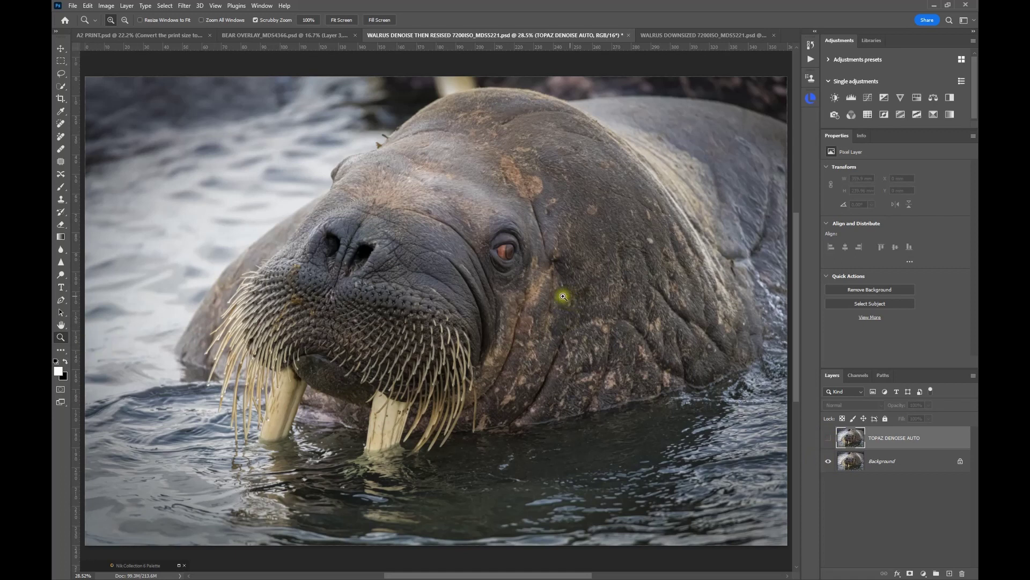
click(509, 263)
click(509, 263)
click(509, 261)
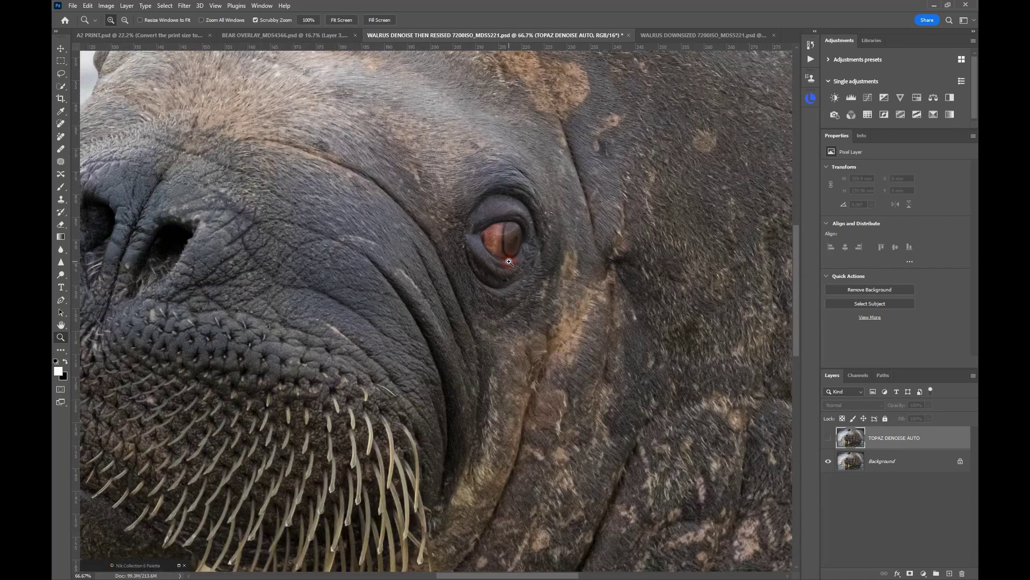
click(510, 262)
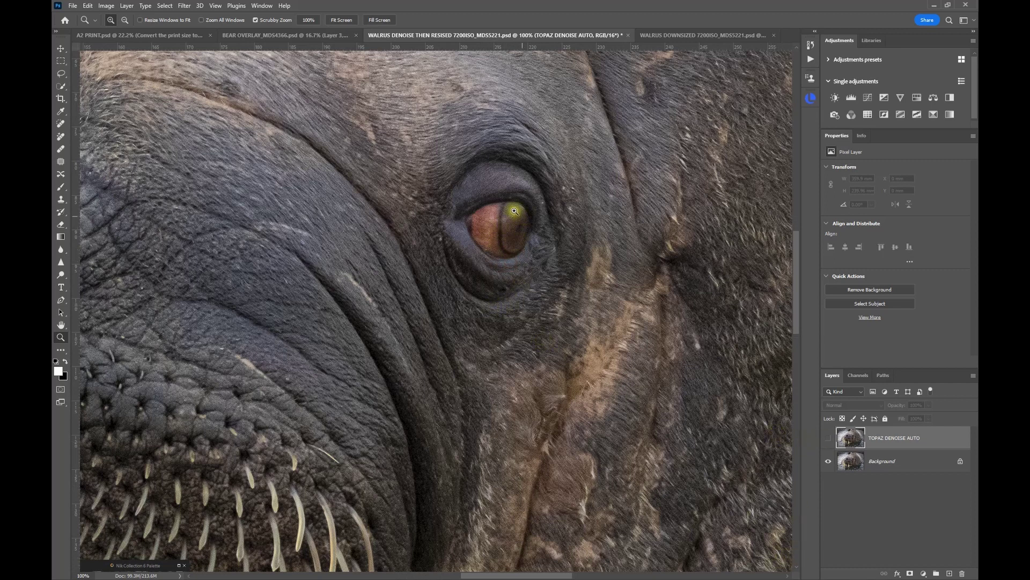
click(828, 438)
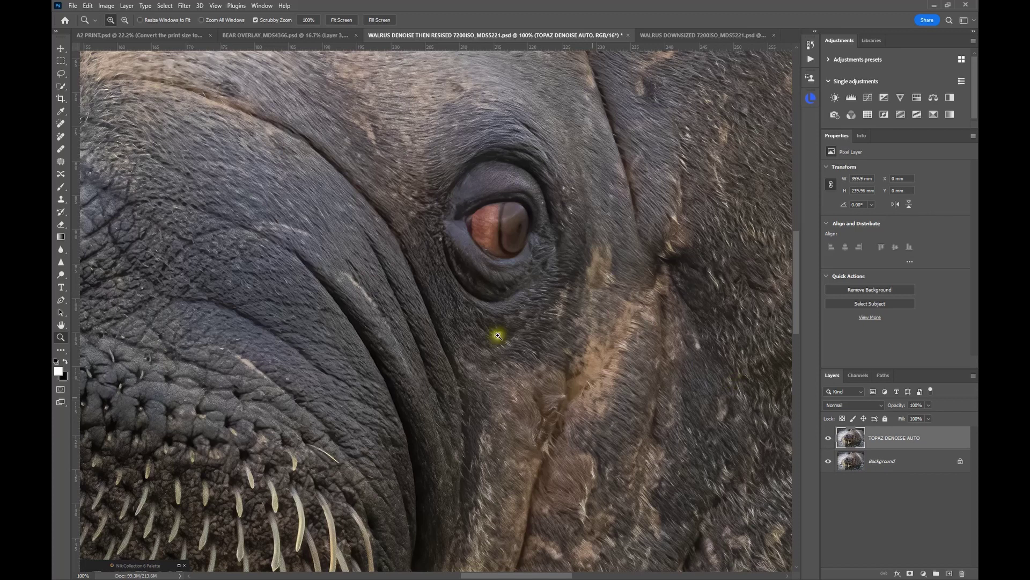
Zoom out from the walrus's eye and fit the whole denoised image to the screen
drag(420, 230, 349, 91)
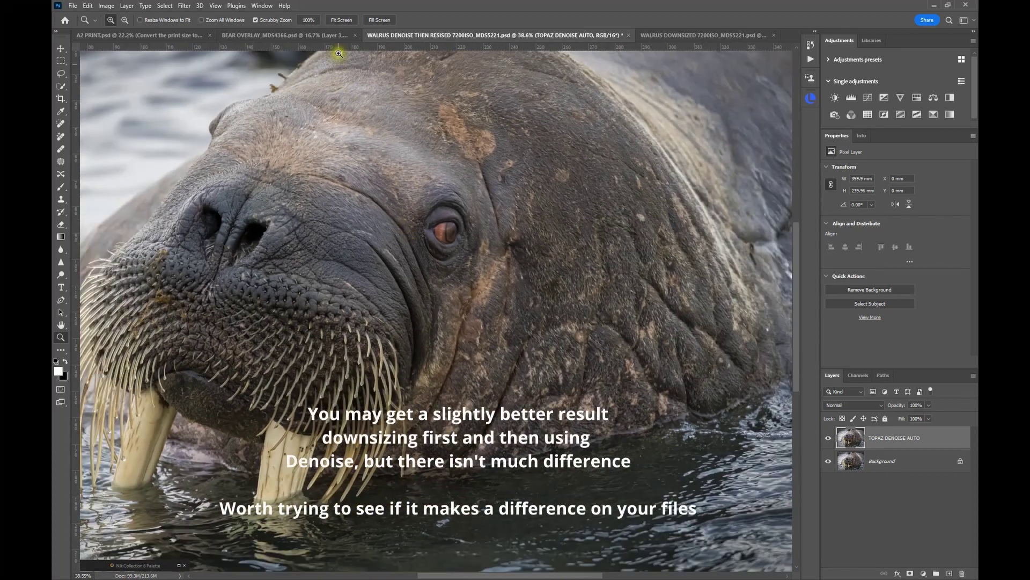
click(342, 20)
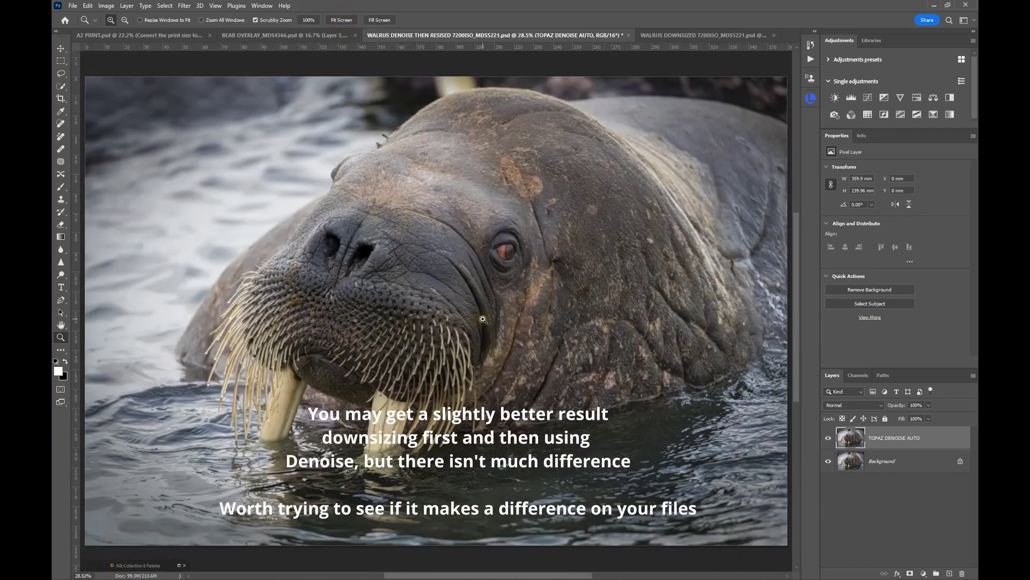